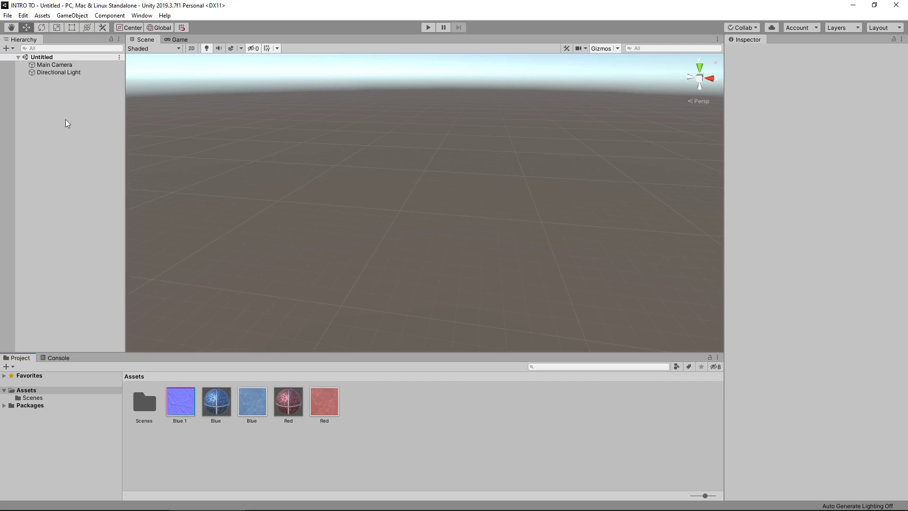
# Compare the Main Camera's and Directional Light's Inspector settings, ending with the Main Camera shown.
pyautogui.click(57, 64)
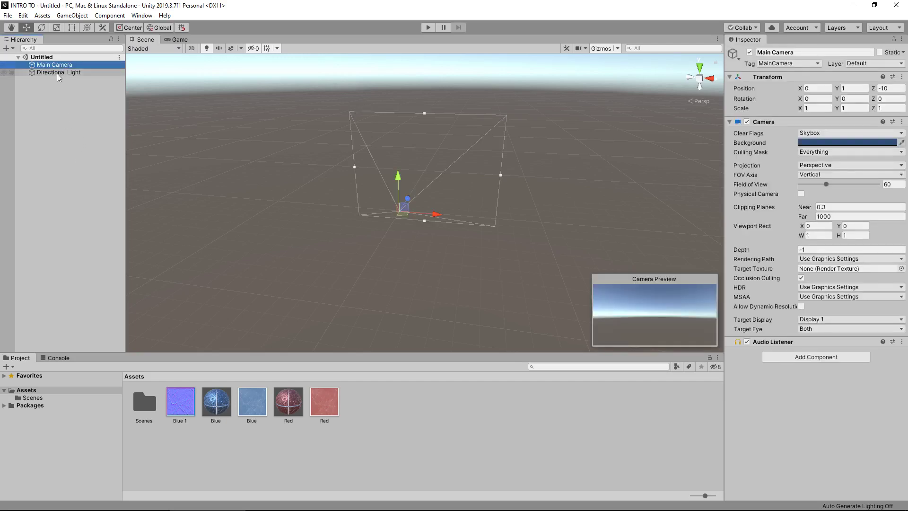
pyautogui.click(57, 73)
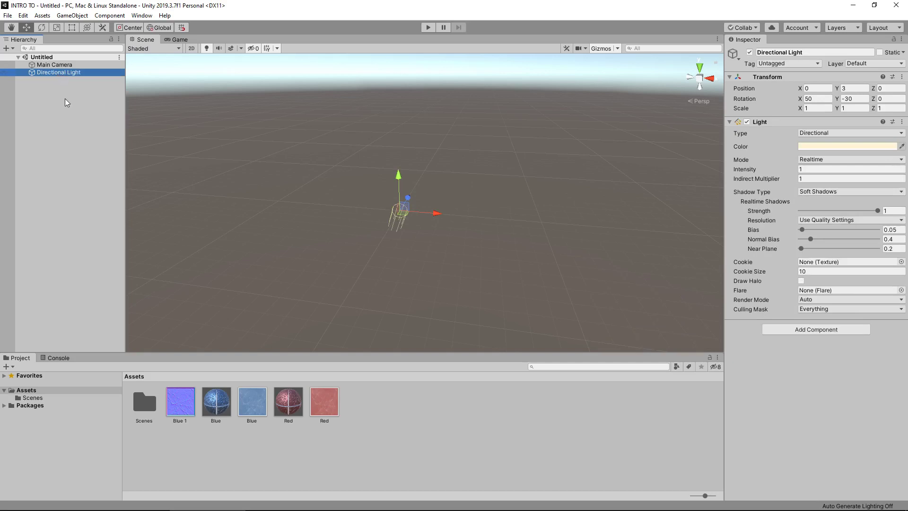
pyautogui.click(47, 68)
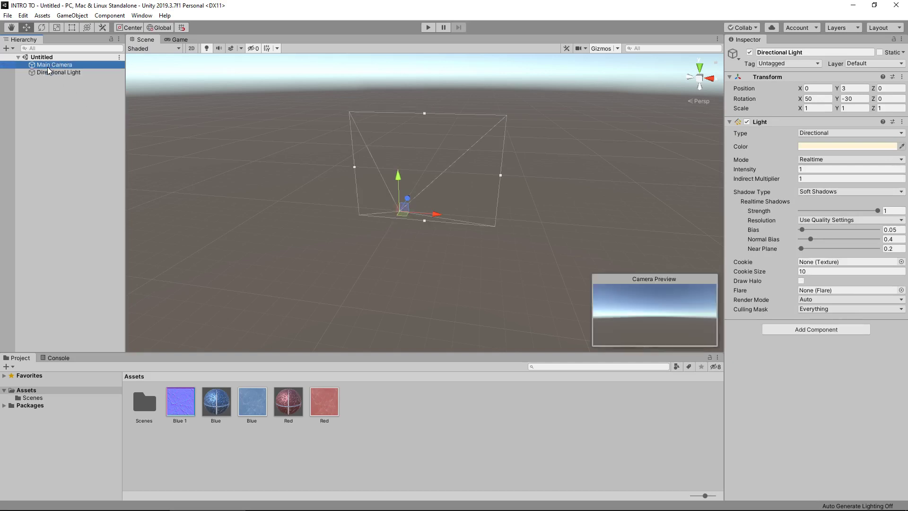
pyautogui.click(48, 70)
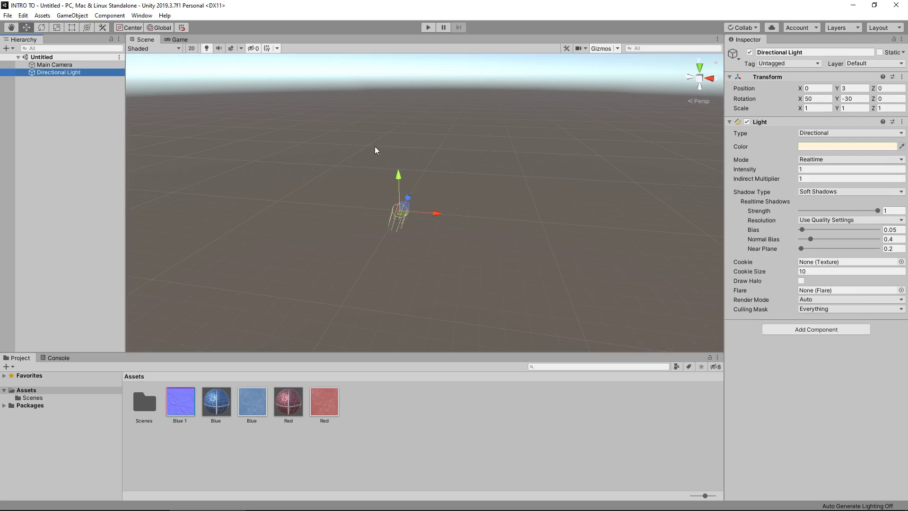
pyautogui.click(54, 66)
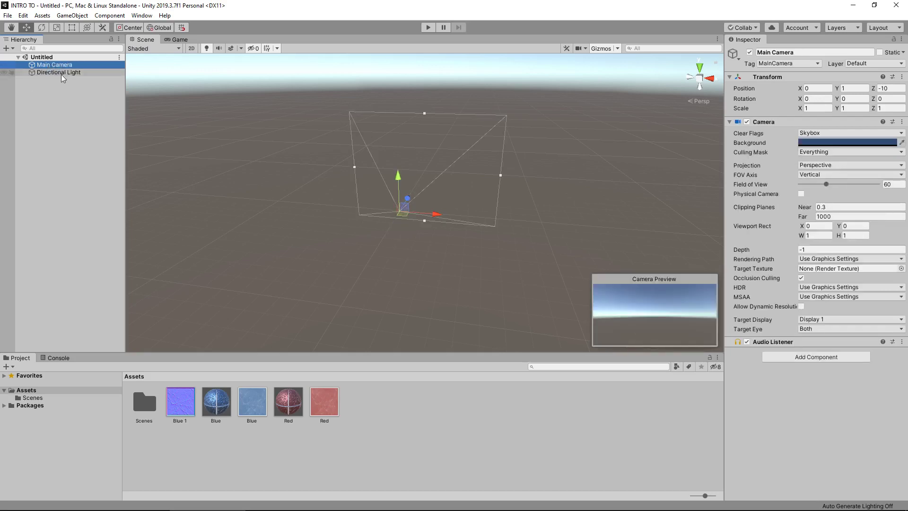
pyautogui.click(60, 72)
pyautogui.click(61, 68)
pyautogui.click(60, 72)
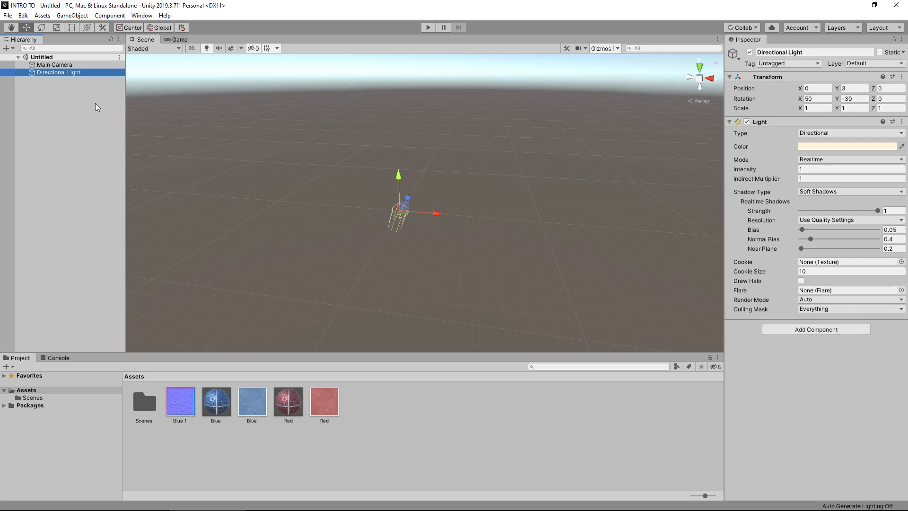
pyautogui.click(62, 65)
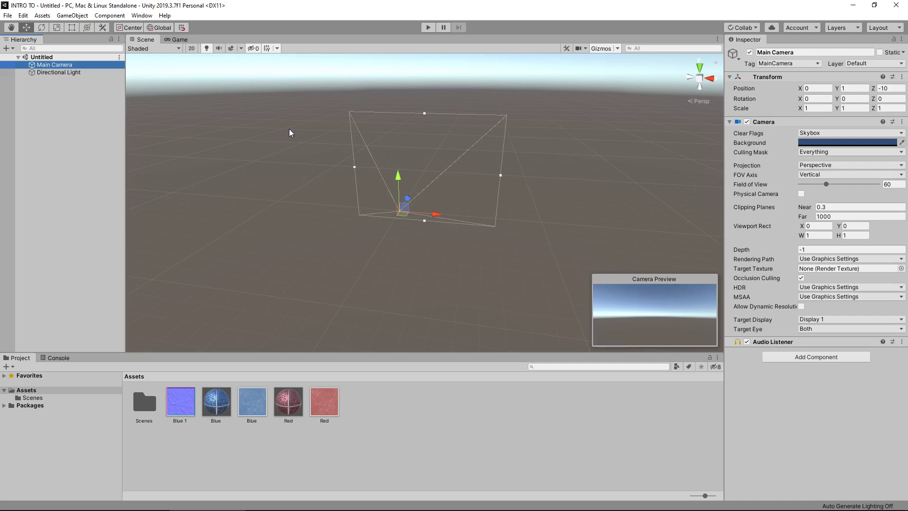
# Orbit and pan the Scene view, then frame the Main Camera by double-clicking it in the Hierarchy.
pyautogui.keyDown('alt'); pyautogui.moveTo(381, 220); pyautogui.dragTo(427, 202); pyautogui.keyUp('alt')
pyautogui.moveTo(427, 203); pyautogui.dragTo(279, 175, button='middle')
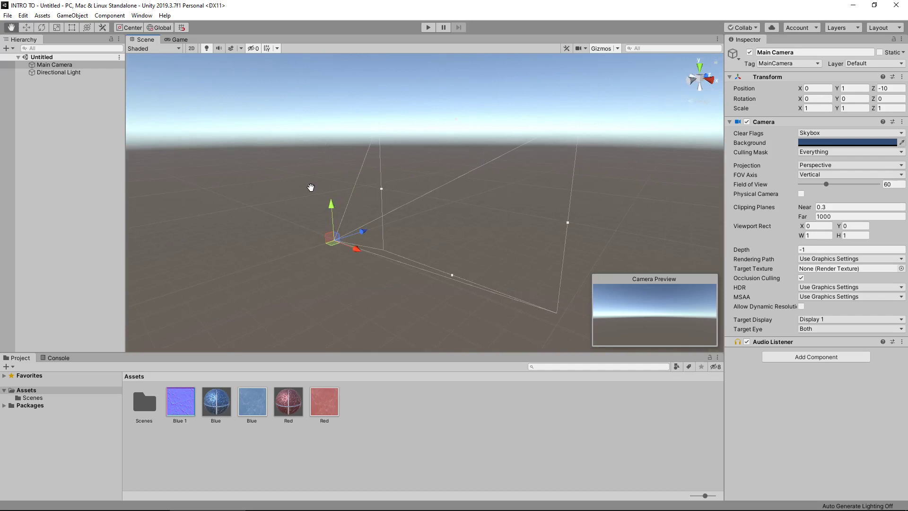
pyautogui.click(404, 220)
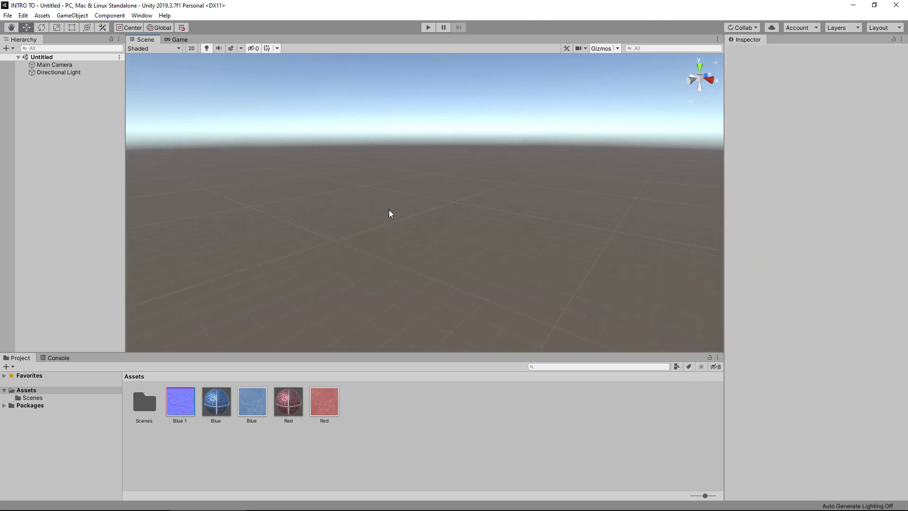
pyautogui.doubleClick(67, 64)
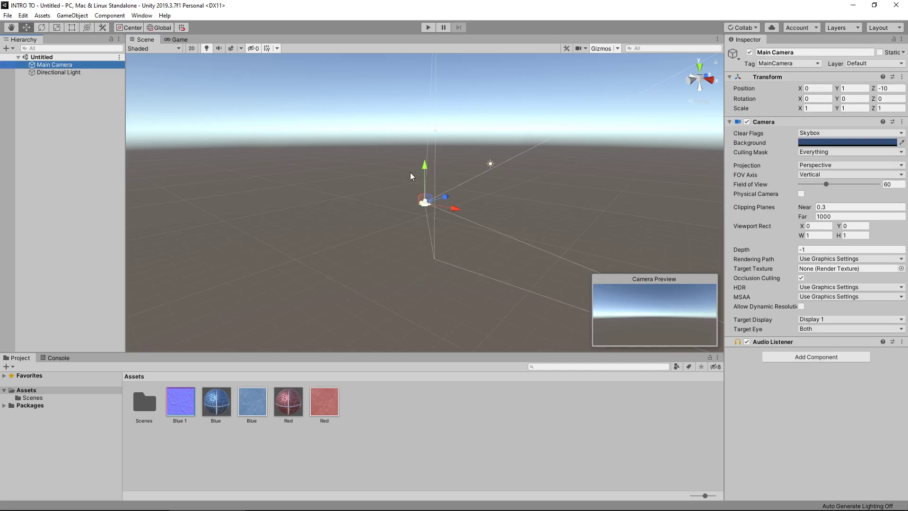
# Pick the Directional Light and Main Camera icons in turn, ending with the Main Camera selected.
pyautogui.click(349, 169)
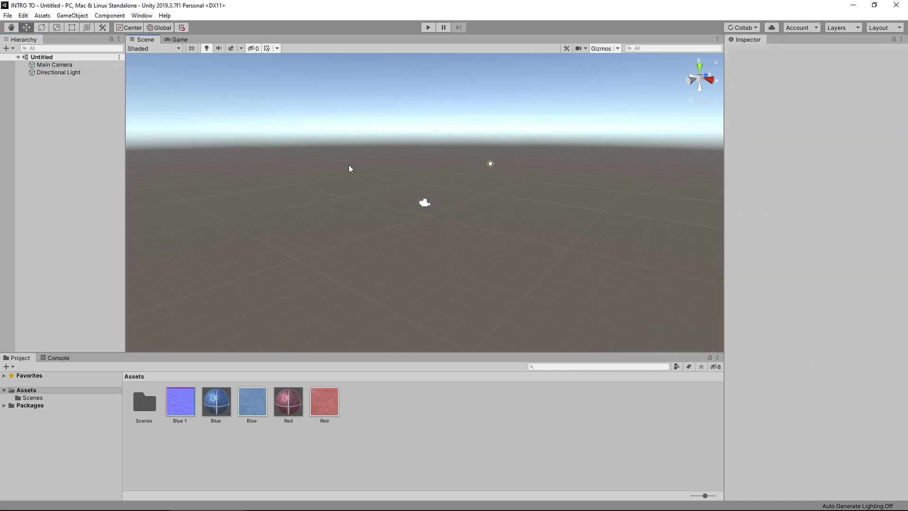
pyautogui.click(490, 163)
pyautogui.click(424, 203)
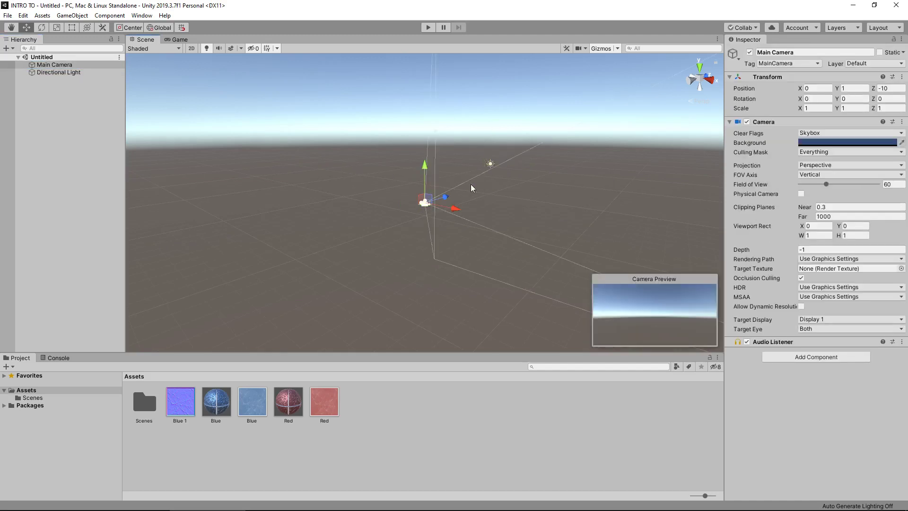
pyautogui.click(489, 162)
pyautogui.click(424, 201)
pyautogui.click(491, 166)
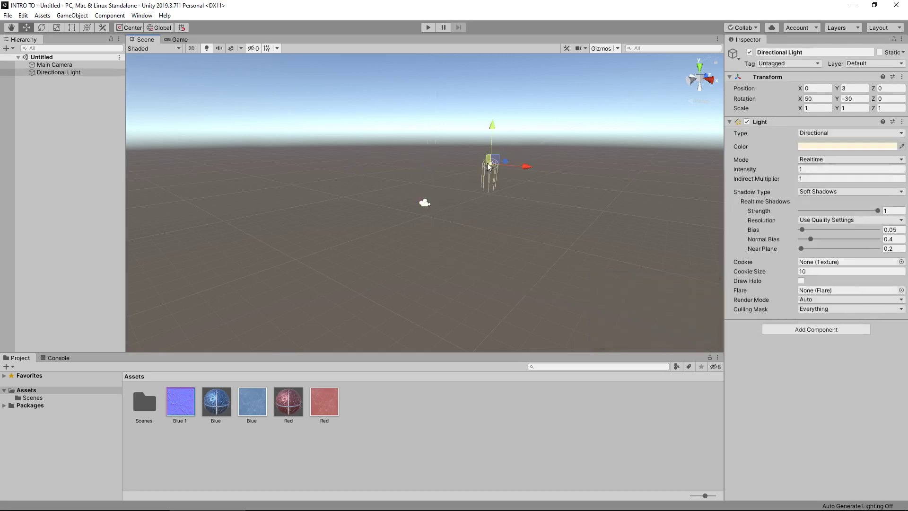
pyautogui.click(426, 200)
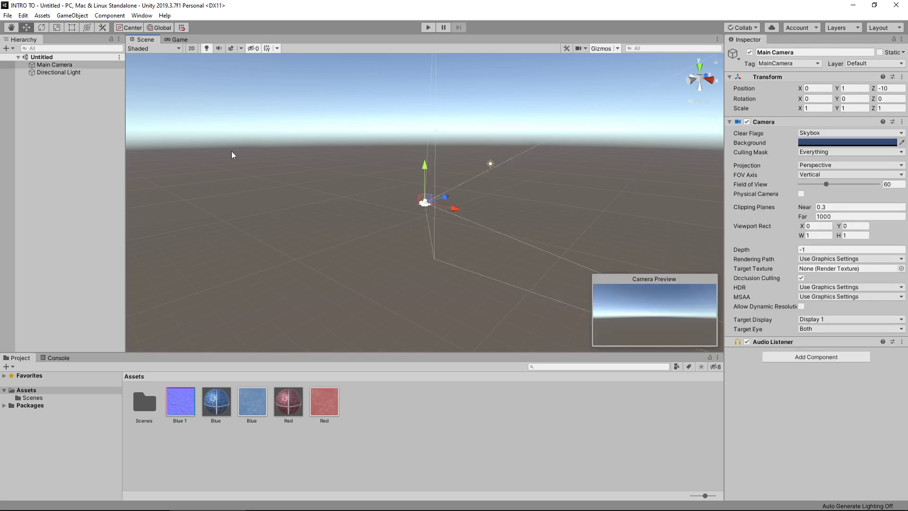
pyautogui.click(174, 40)
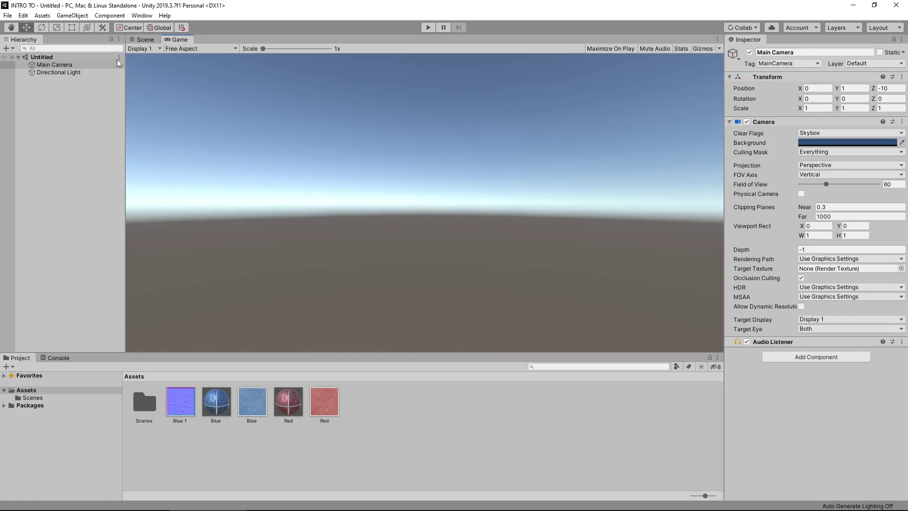
pyautogui.click(143, 40)
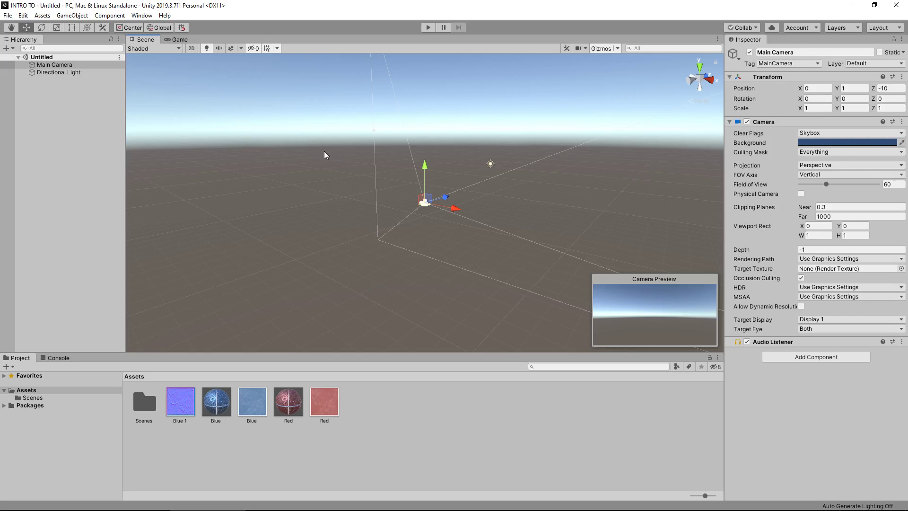
pyautogui.click(427, 28)
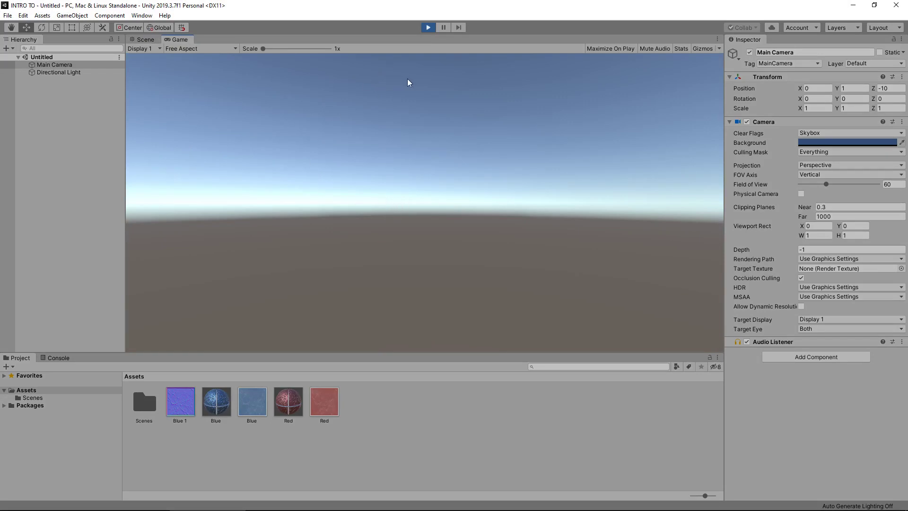
pyautogui.click(427, 27)
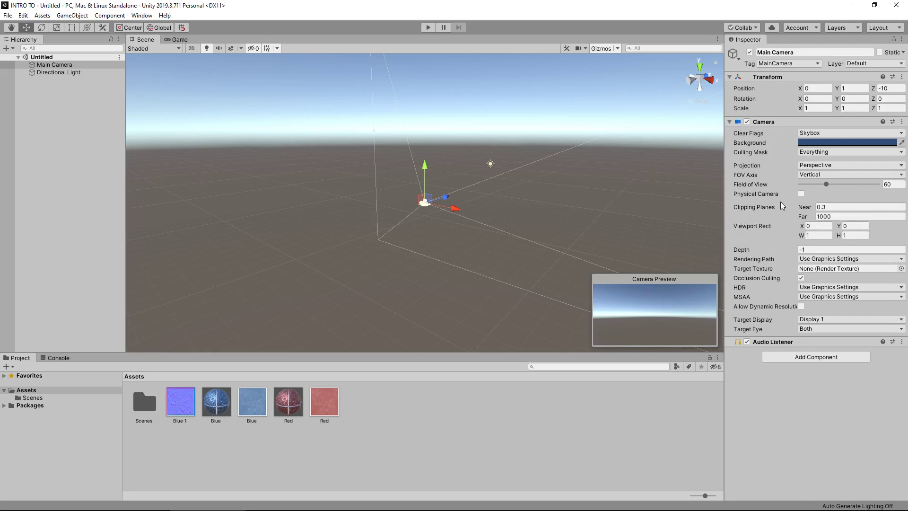
pyautogui.click(58, 72)
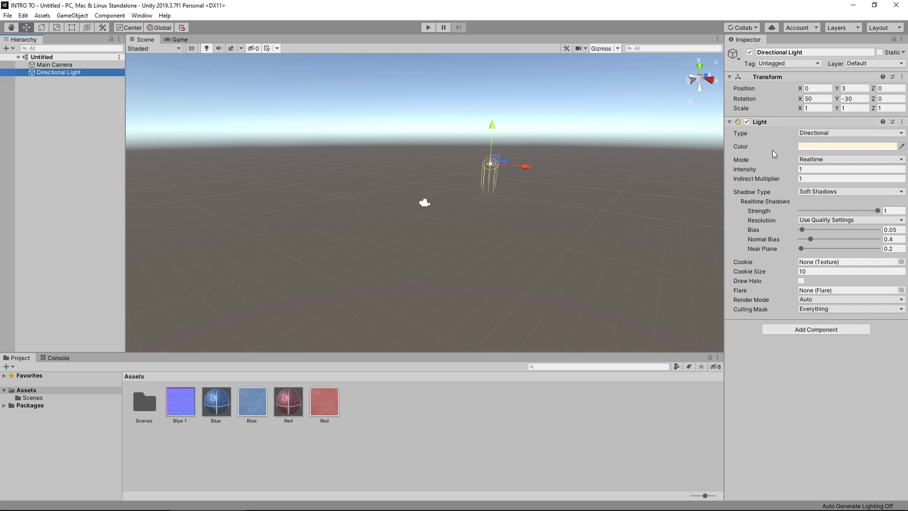
pyautogui.moveTo(774, 158)
pyautogui.click(807, 179)
pyautogui.press('Return')
pyautogui.click(425, 204)
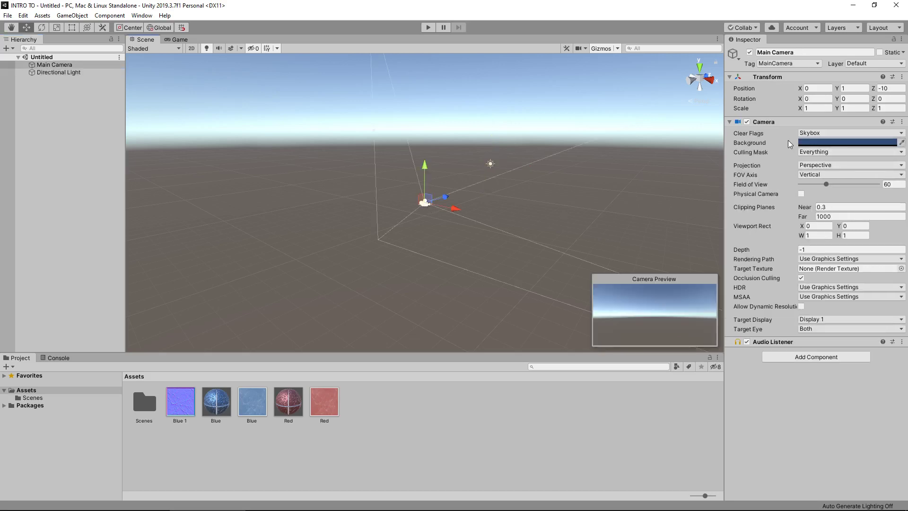
pyautogui.click(490, 164)
# Browse the Scenes and Assets folders, then switch the bottom panel to the empty Console.
pyautogui.click(36, 397)
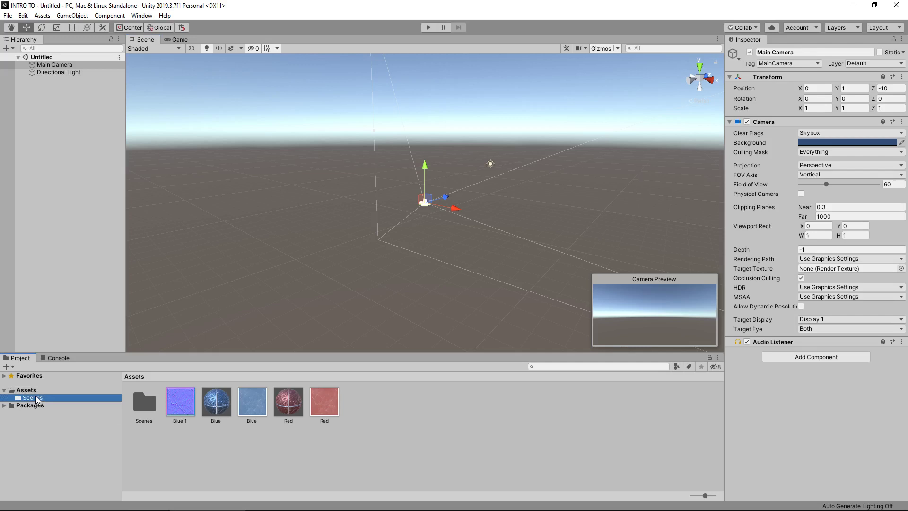
pyautogui.click(35, 390)
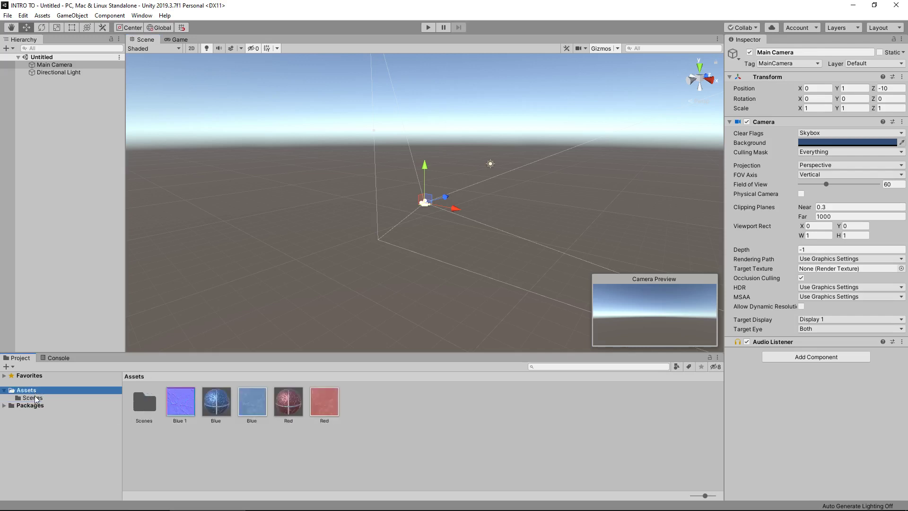
pyautogui.click(35, 397)
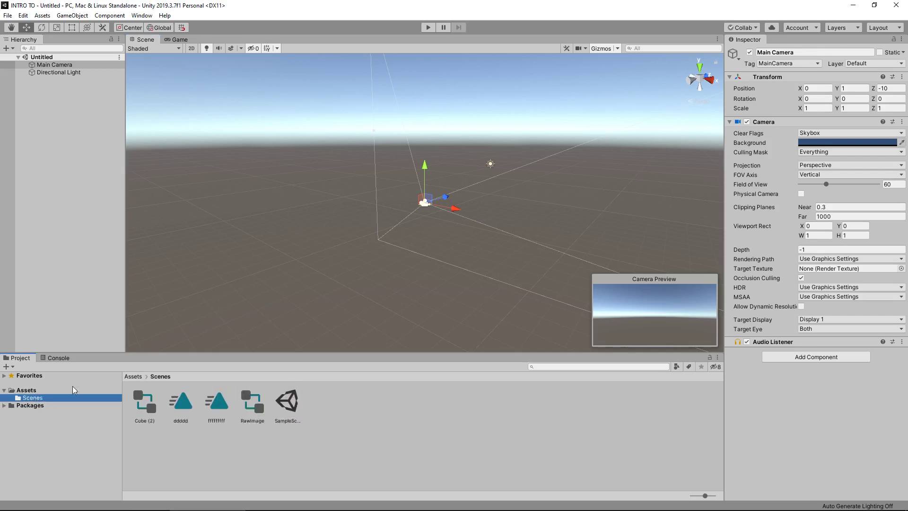
pyautogui.click(36, 390)
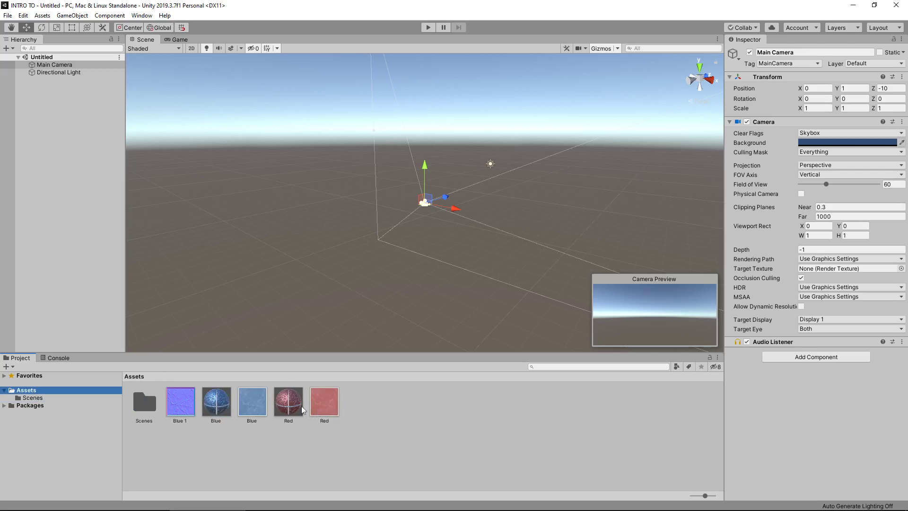
pyautogui.click(60, 358)
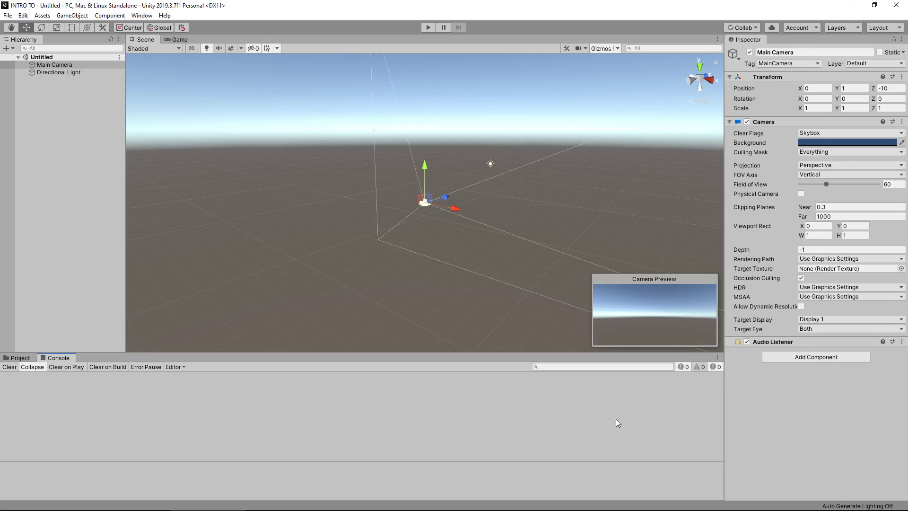
# Add an Animation tab beside the Console through the panel's Add Tab menu.
pyautogui.click(717, 358)
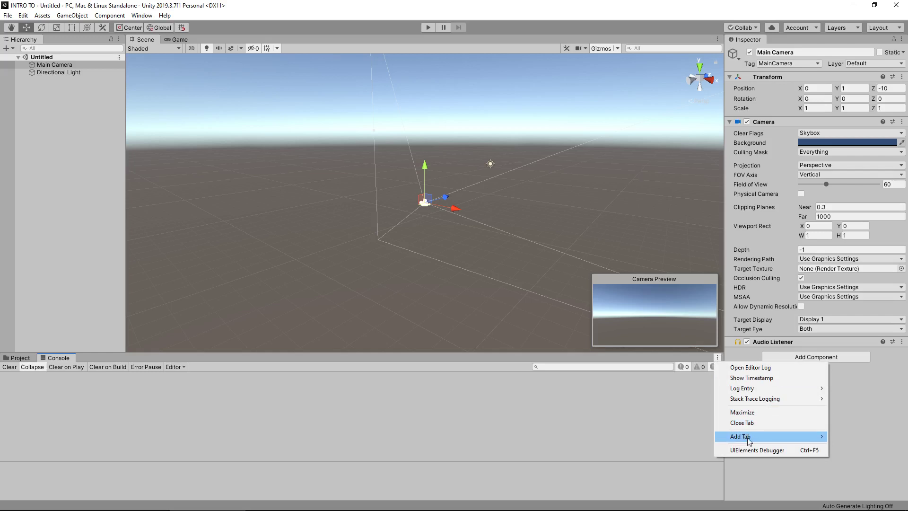
pyautogui.moveTo(748, 435)
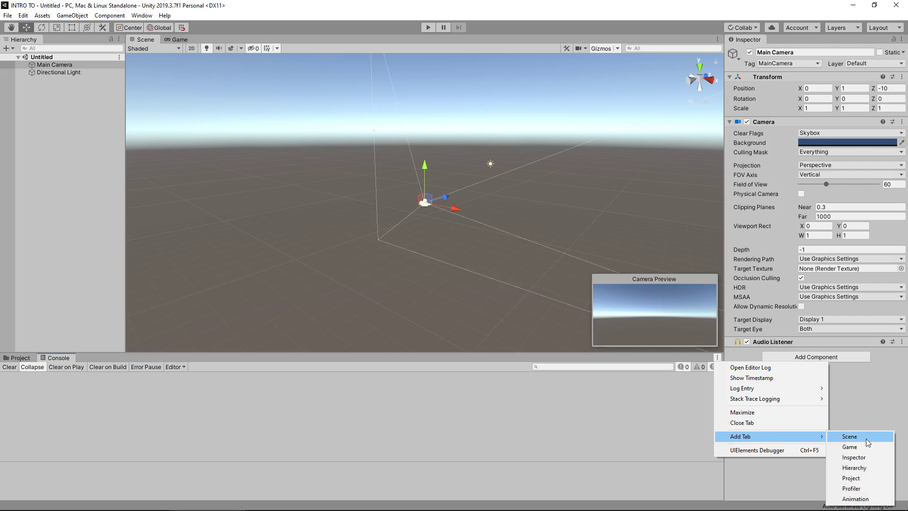
pyautogui.click(855, 499)
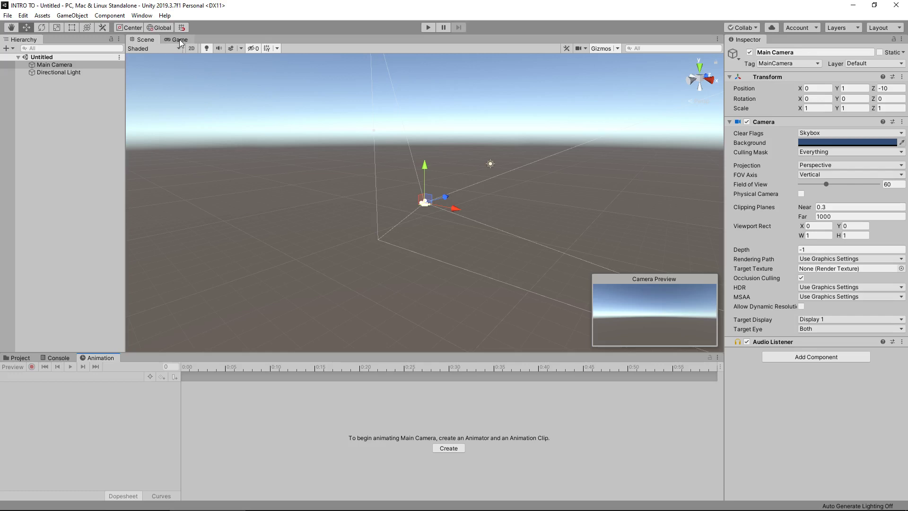
pyautogui.moveTo(178, 39); pyautogui.dragTo(677, 256)
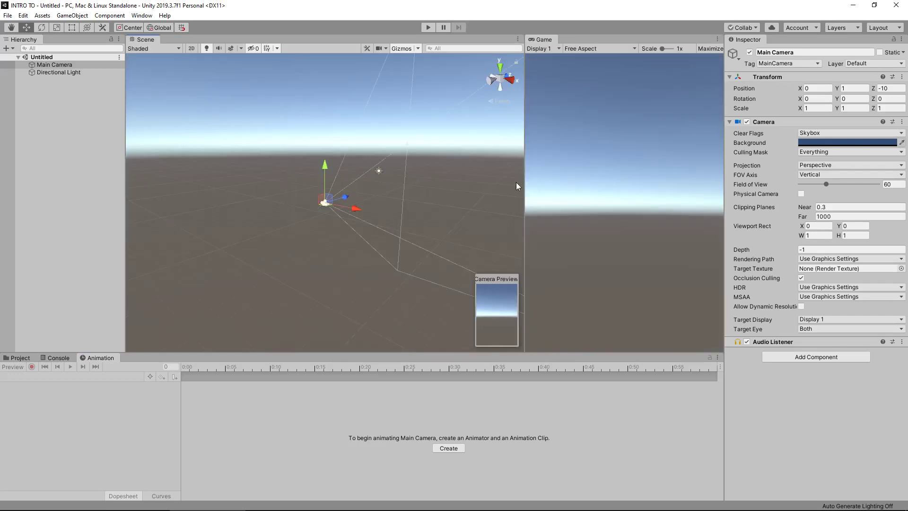
pyautogui.moveTo(525, 182); pyautogui.dragTo(405, 194)
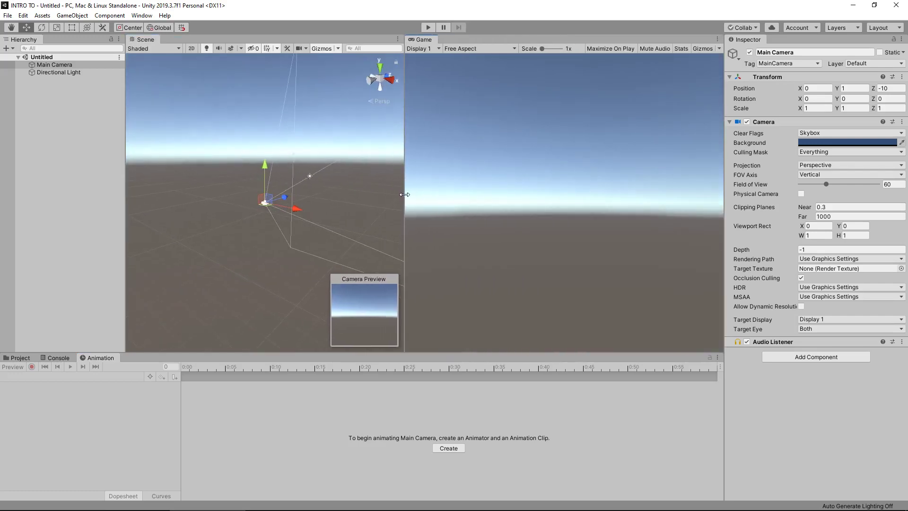
pyautogui.moveTo(259, 116); pyautogui.dragTo(469, 178, button='right')
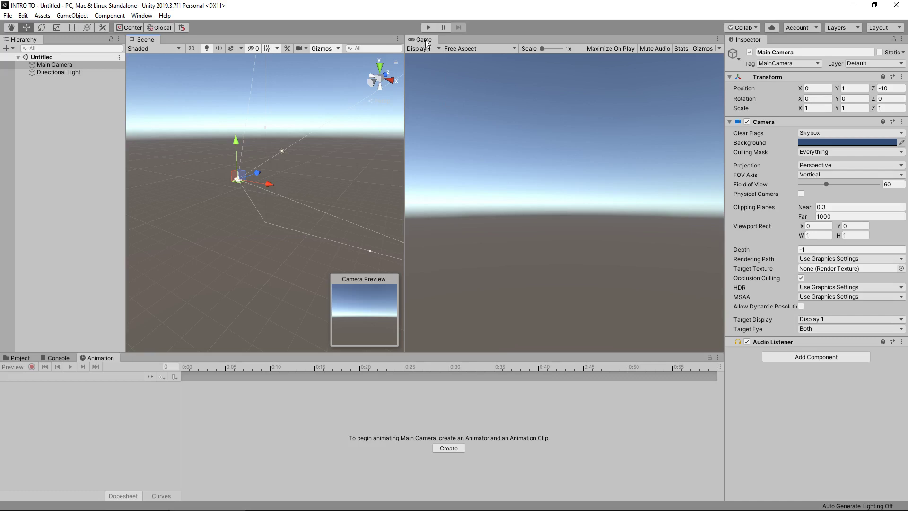
pyautogui.moveTo(427, 44); pyautogui.dragTo(340, 204)
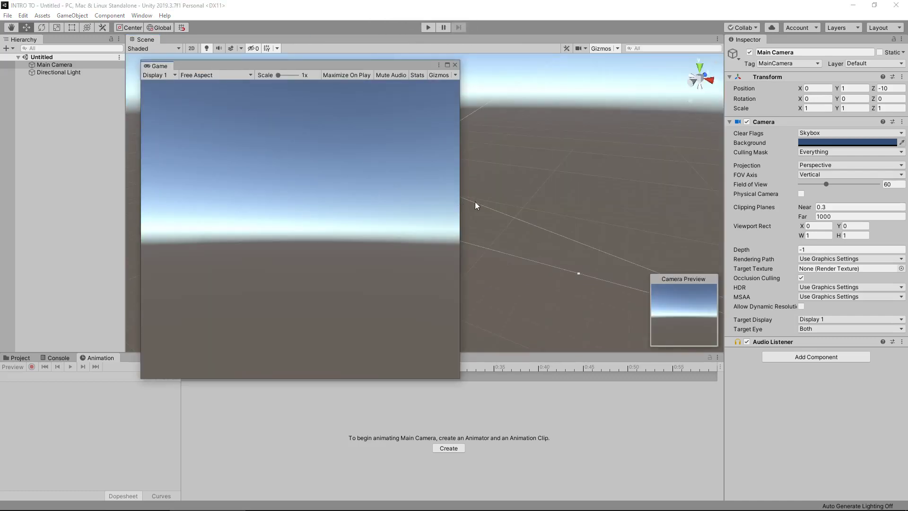
pyautogui.moveTo(461, 202); pyautogui.dragTo(757, 222)
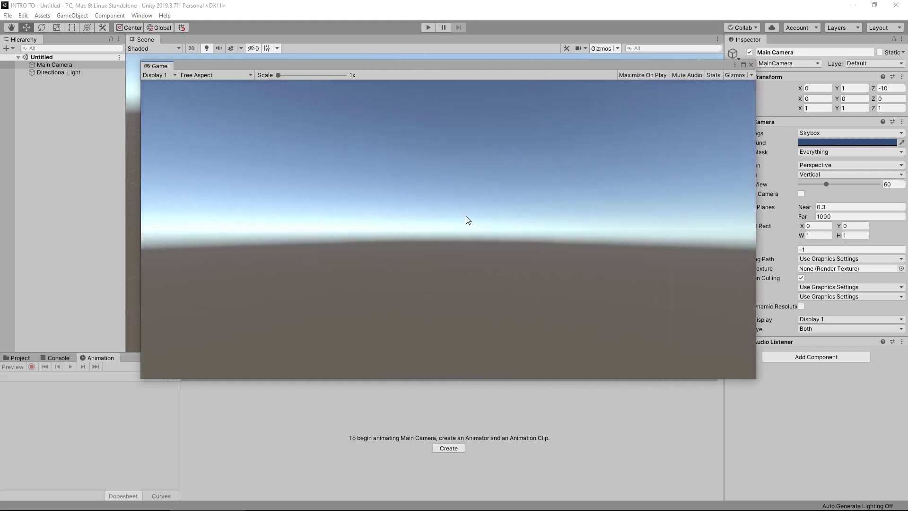
pyautogui.moveTo(328, 69)
pyautogui.mouseDown()
pyautogui.moveTo(379, 97)
pyautogui.moveTo(348, 100)
pyautogui.moveTo(325, 67)
pyautogui.mouseUp()
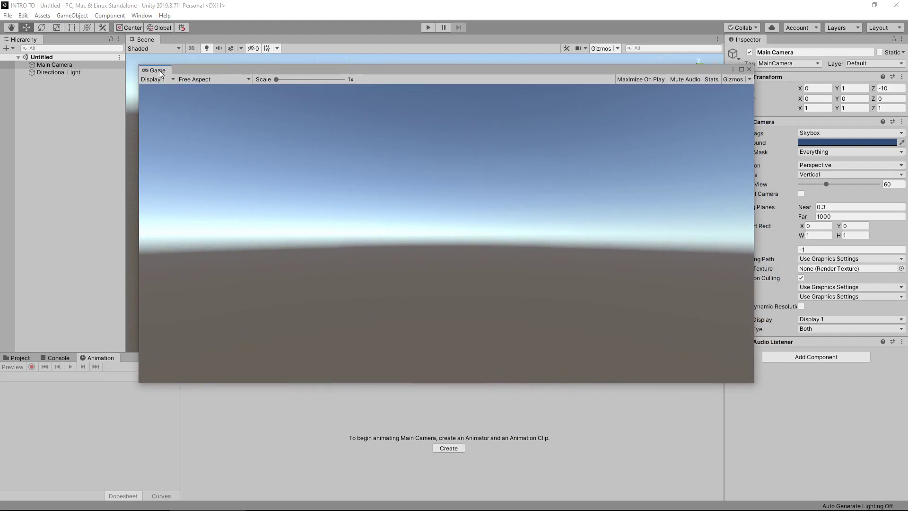
pyautogui.moveTo(160, 72); pyautogui.dragTo(781, 42)
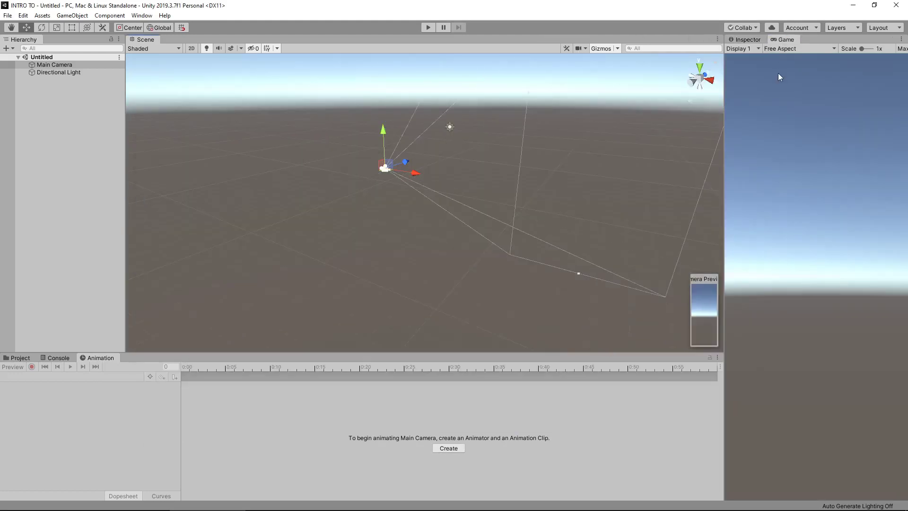
pyautogui.click(752, 38)
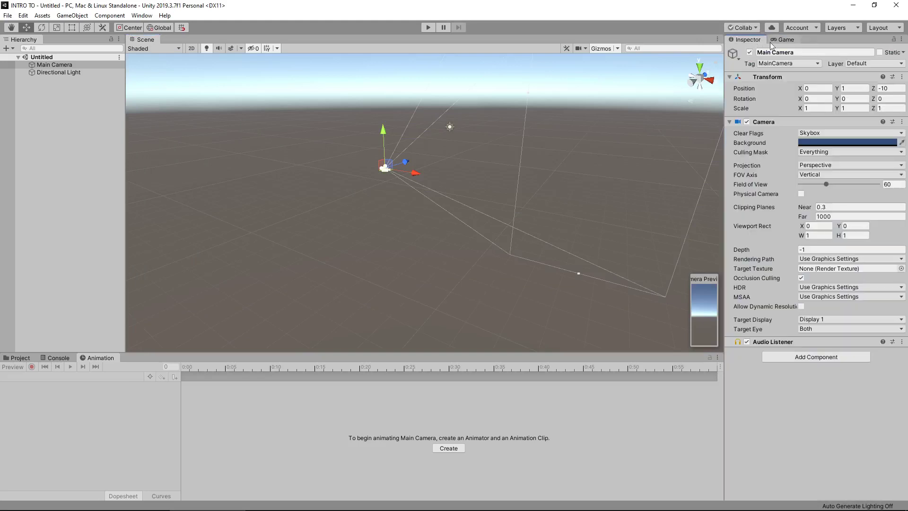
pyautogui.click(780, 42)
pyautogui.moveTo(785, 42); pyautogui.dragTo(157, 49)
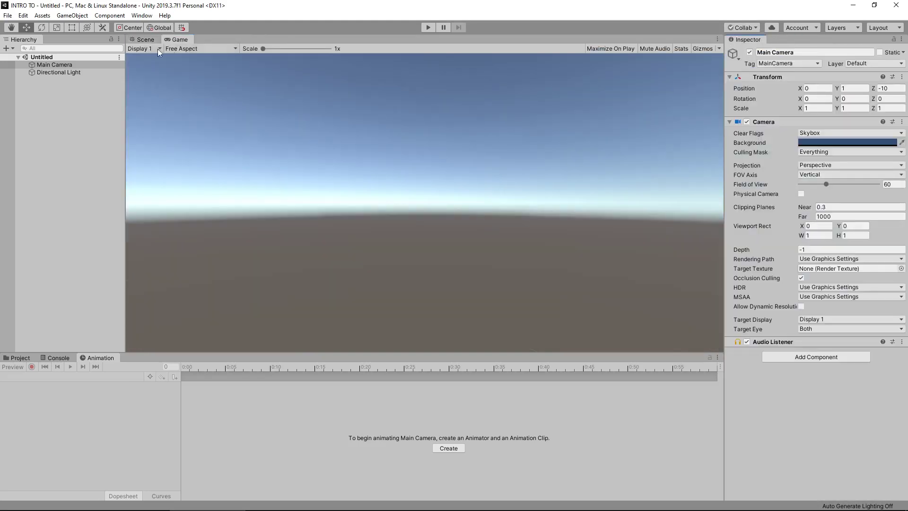
pyautogui.click(143, 40)
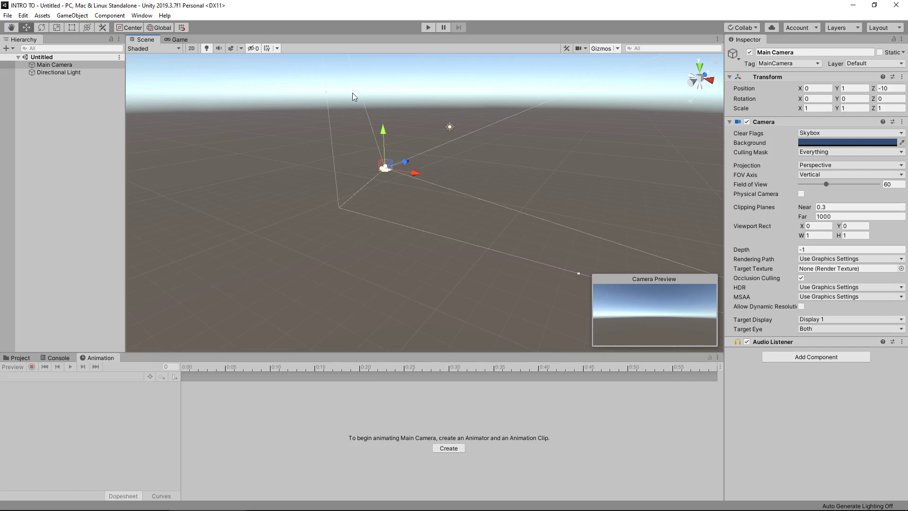
# Show the Project tab, glance at Window > Layouts without choosing one, and deselect Main Camera.
pyautogui.click(20, 358)
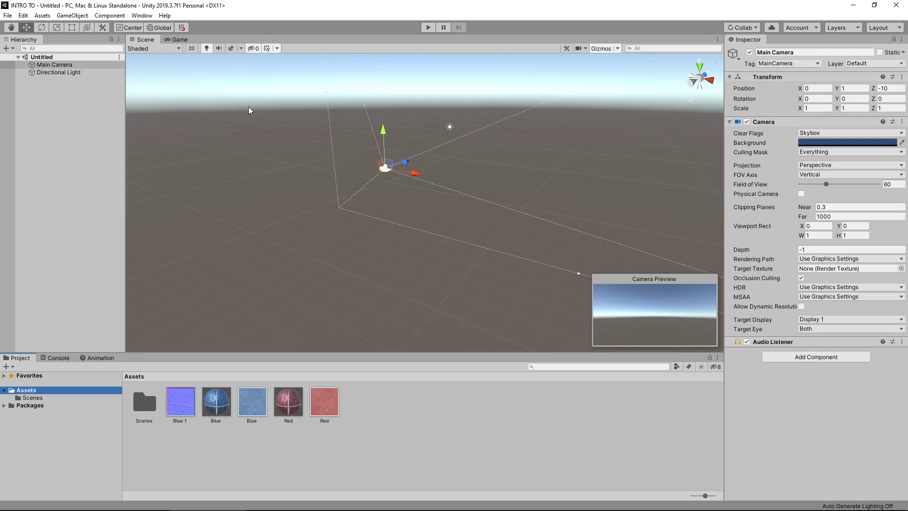
pyautogui.click(144, 17)
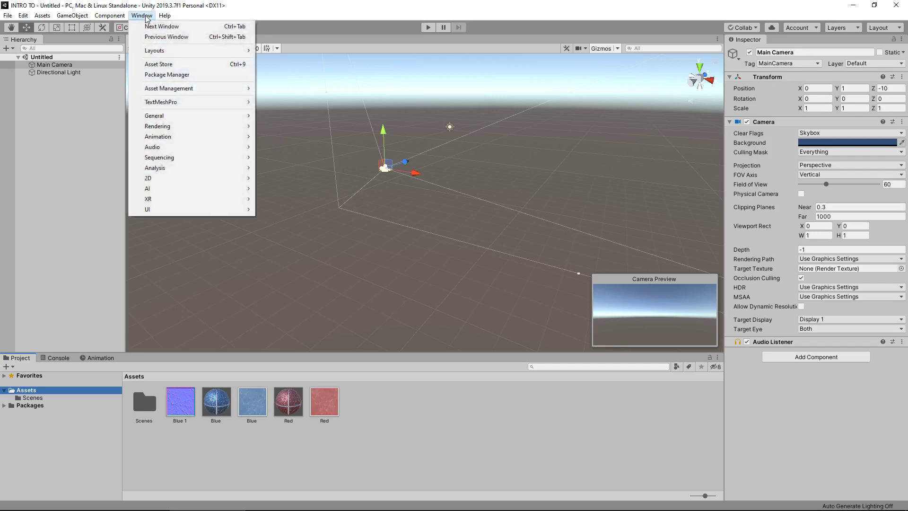
pyautogui.moveTo(162, 56)
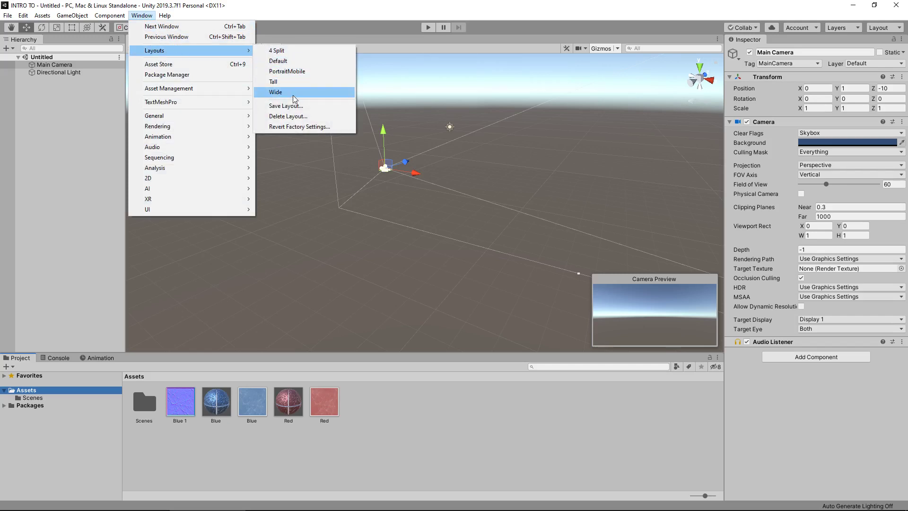
pyautogui.click(481, 94)
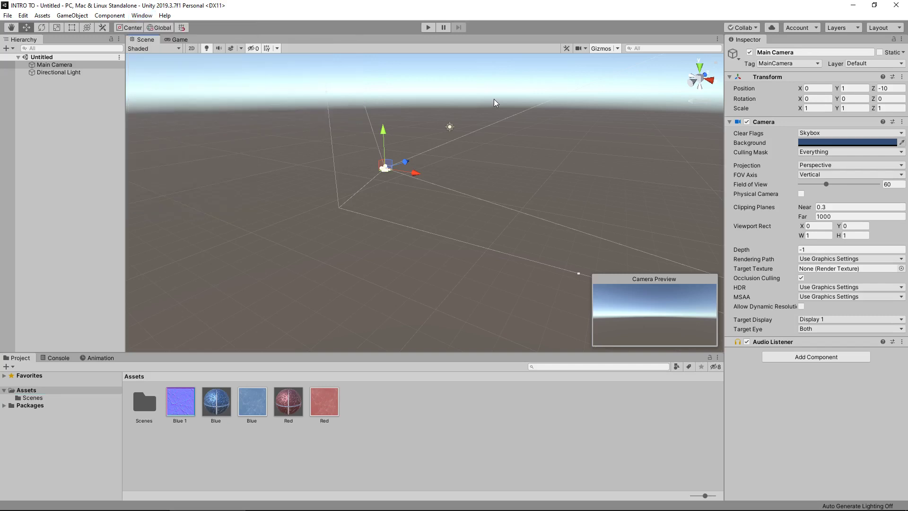
pyautogui.click(493, 98)
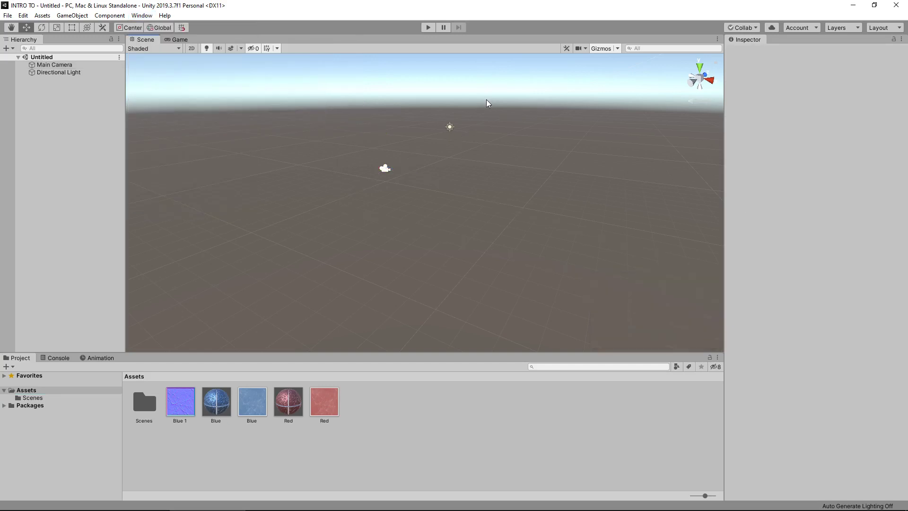